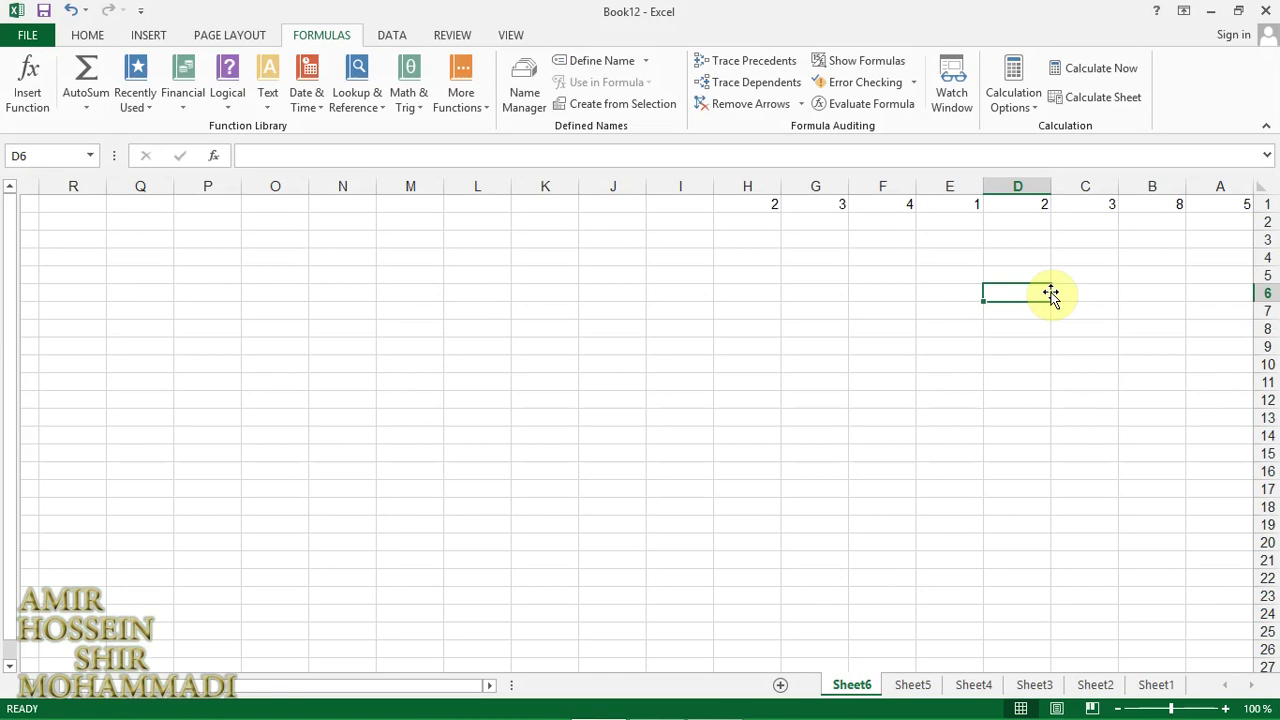
# Step: Insert a PRODUCT function in cell G4 that multiplies the range A1:H1
pyautogui.click(787, 252)
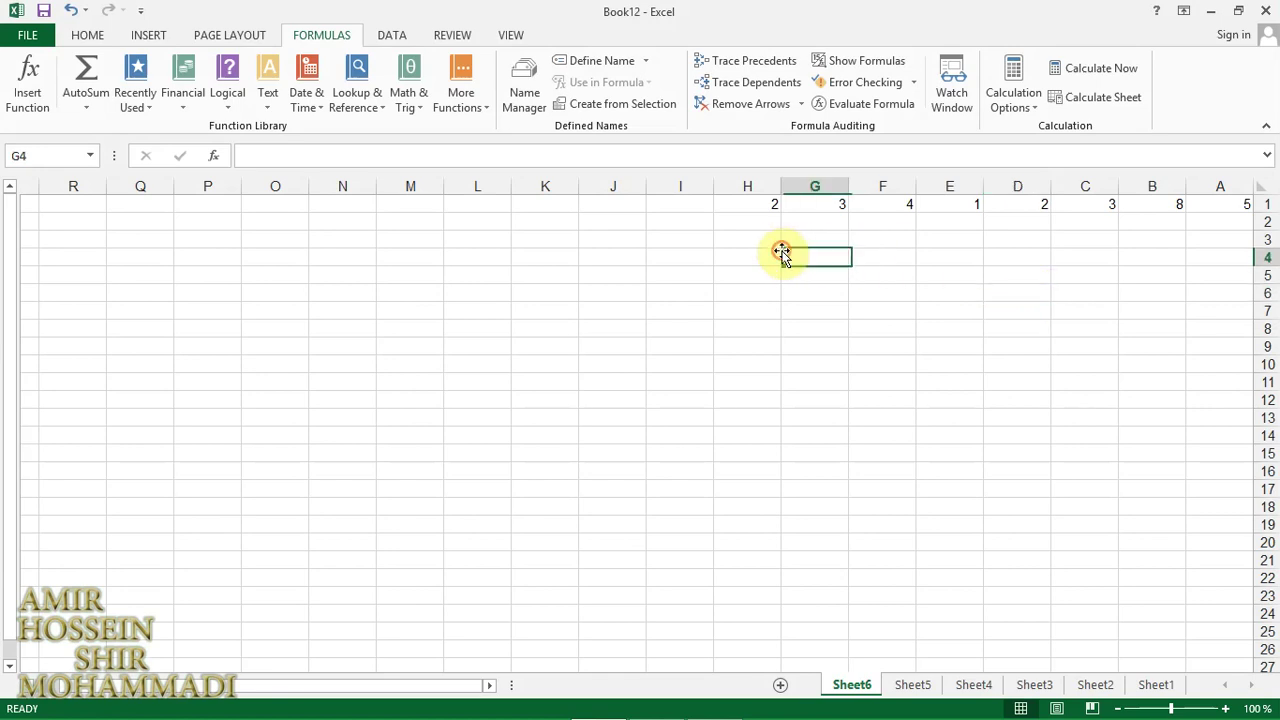
pyautogui.click(29, 82)
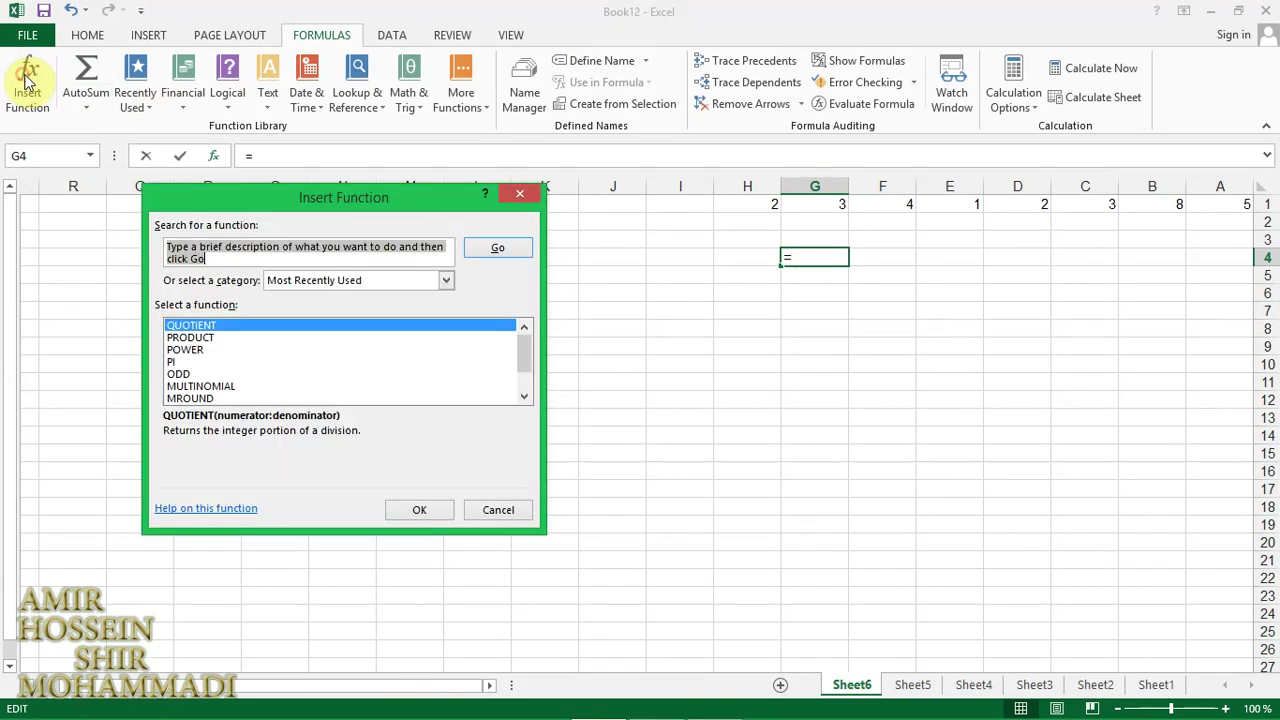
pyautogui.click(215, 338)
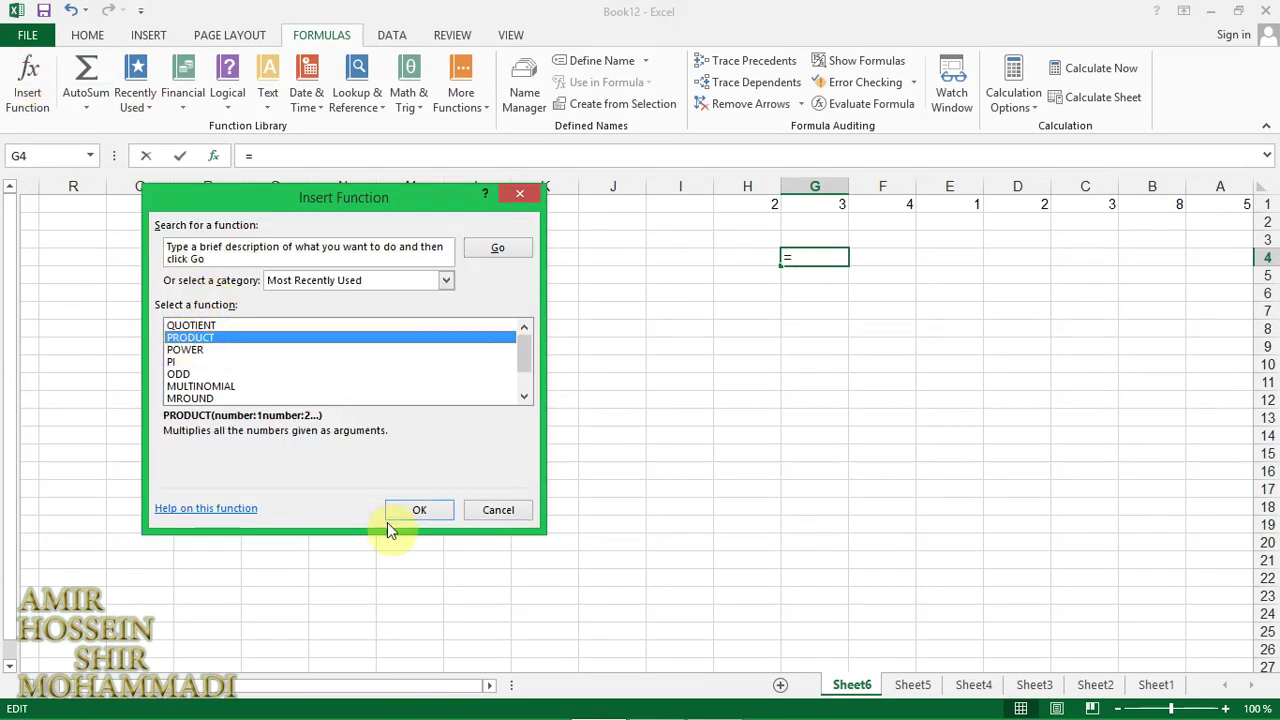
pyautogui.click(415, 509)
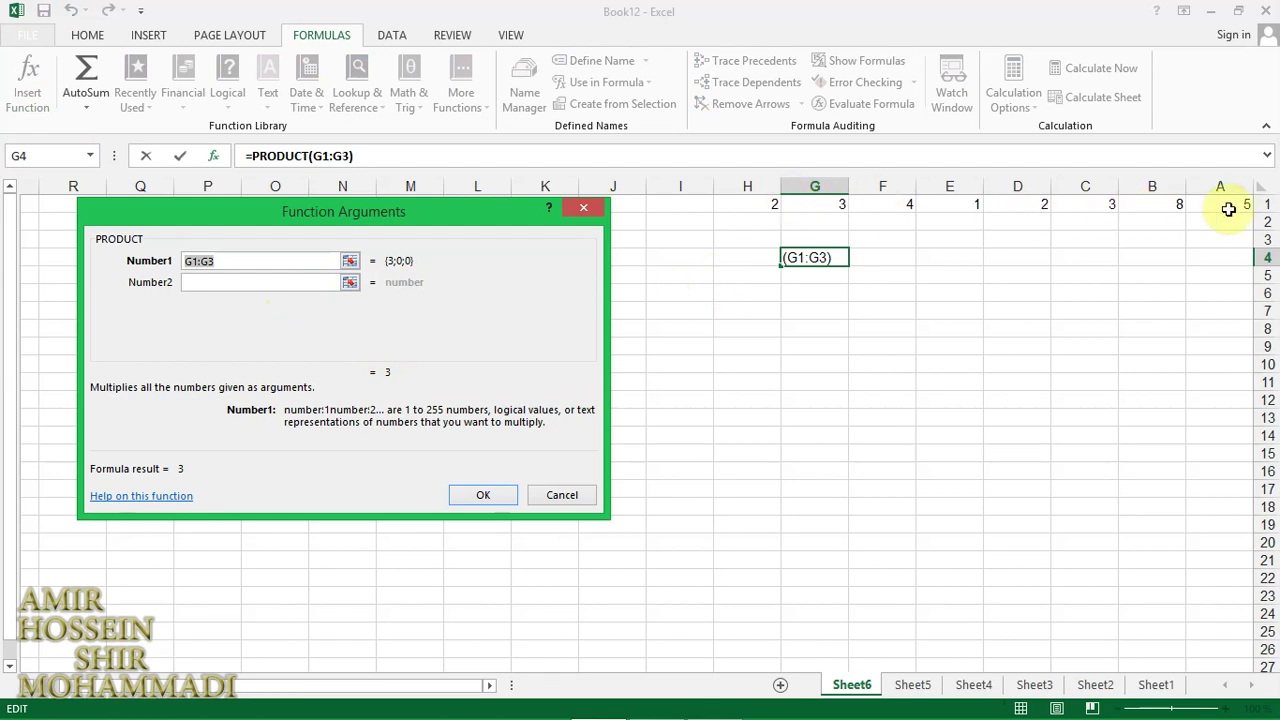
pyautogui.moveTo(1230, 204); pyautogui.dragTo(766, 205)
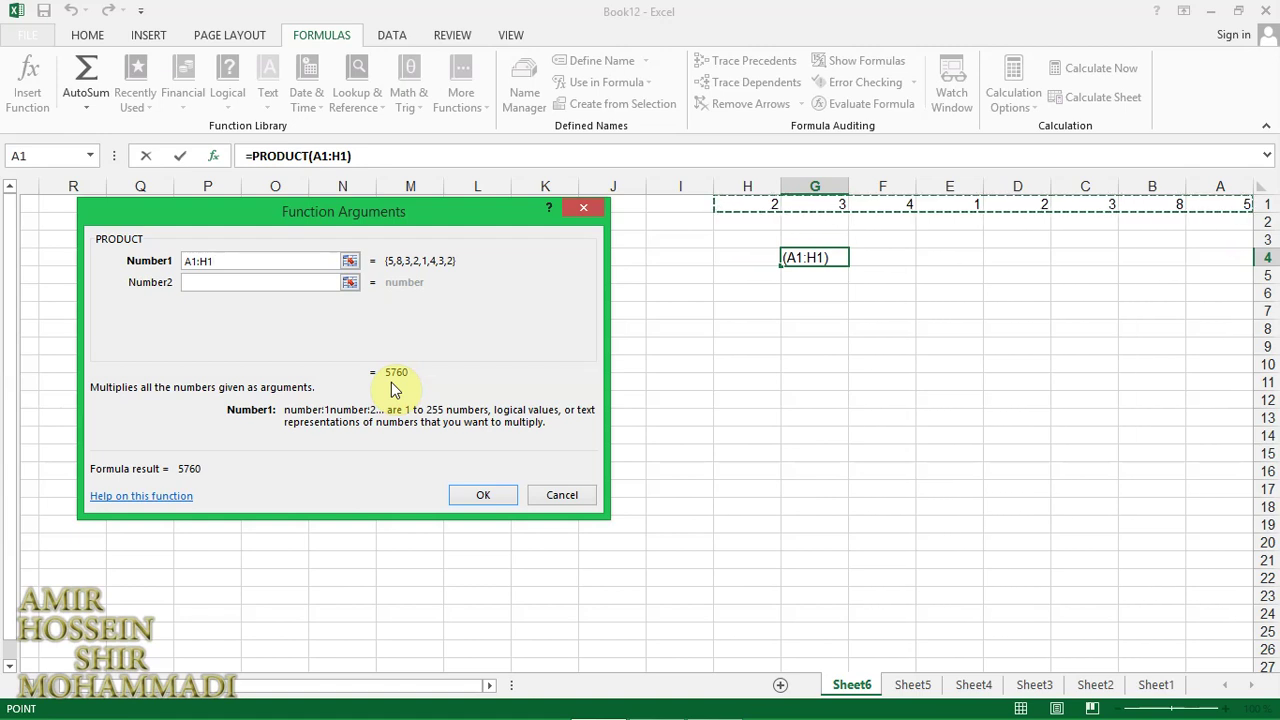
pyautogui.click(508, 496)
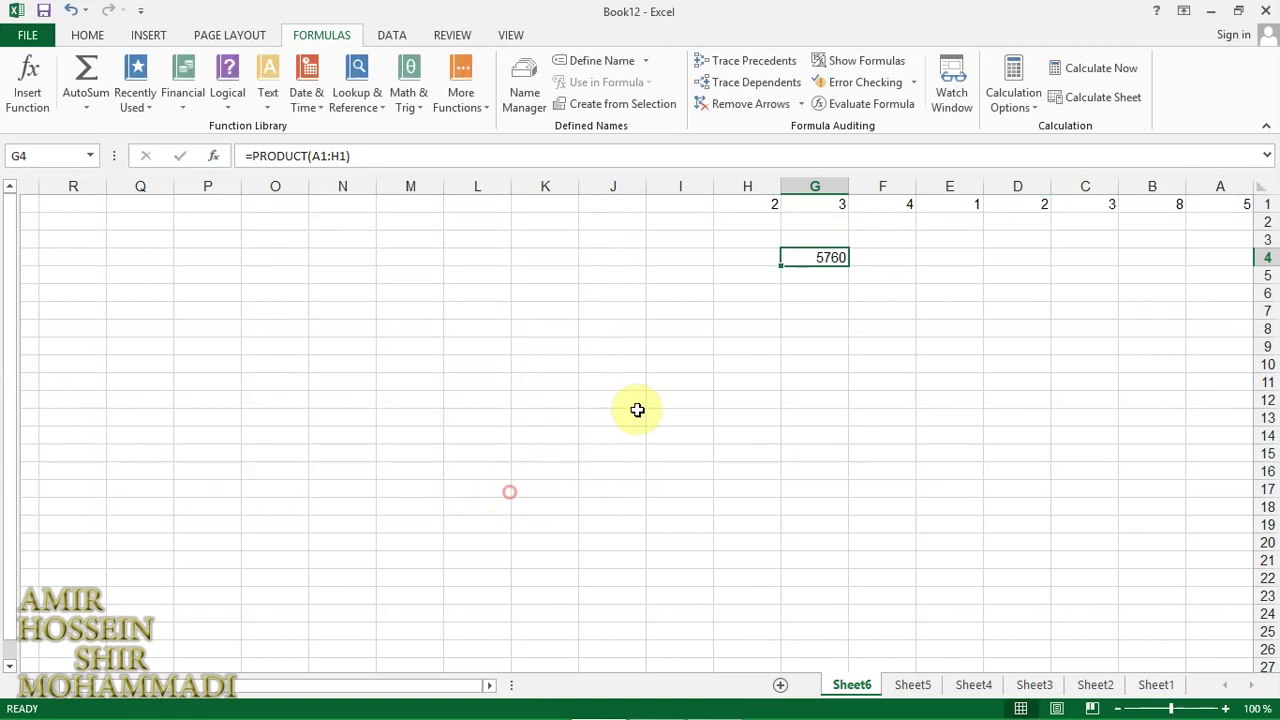
# Step: Insert a QUOTIENT function in cell G7 with numerator 107 and denominator 3
pyautogui.click(815, 314)
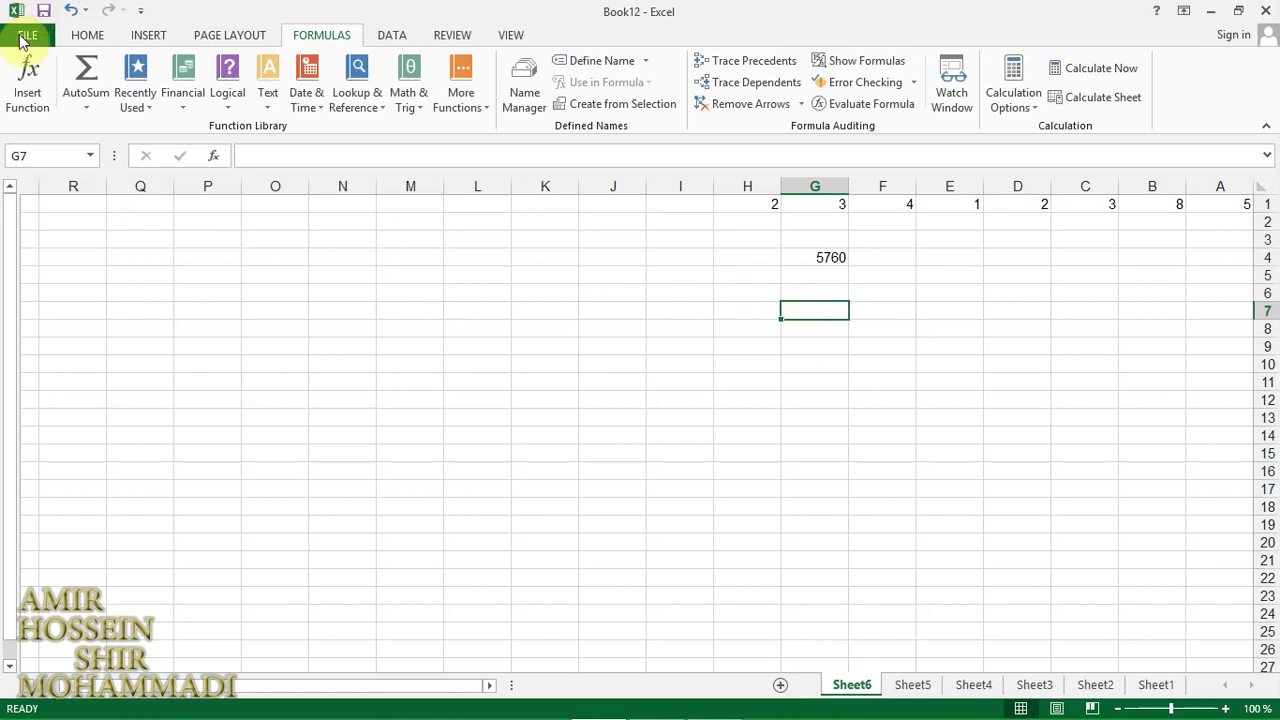
pyautogui.click(27, 80)
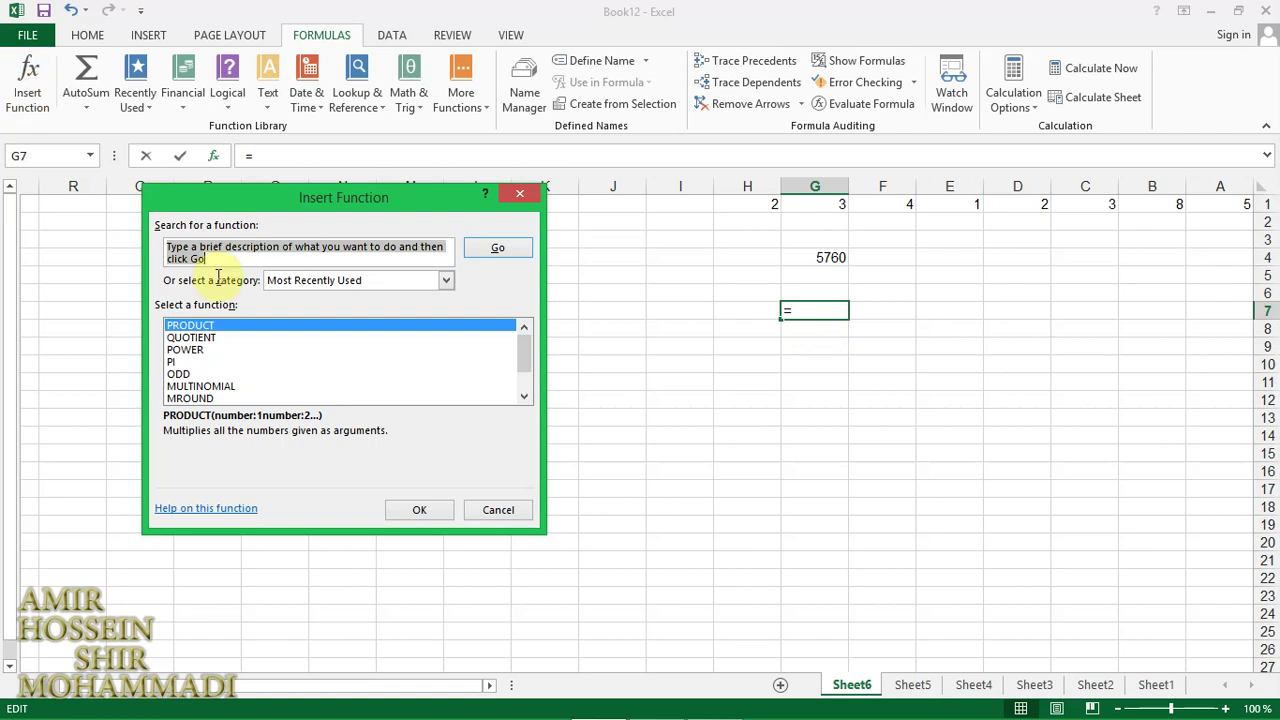
pyautogui.click(197, 340)
pyautogui.click(416, 508)
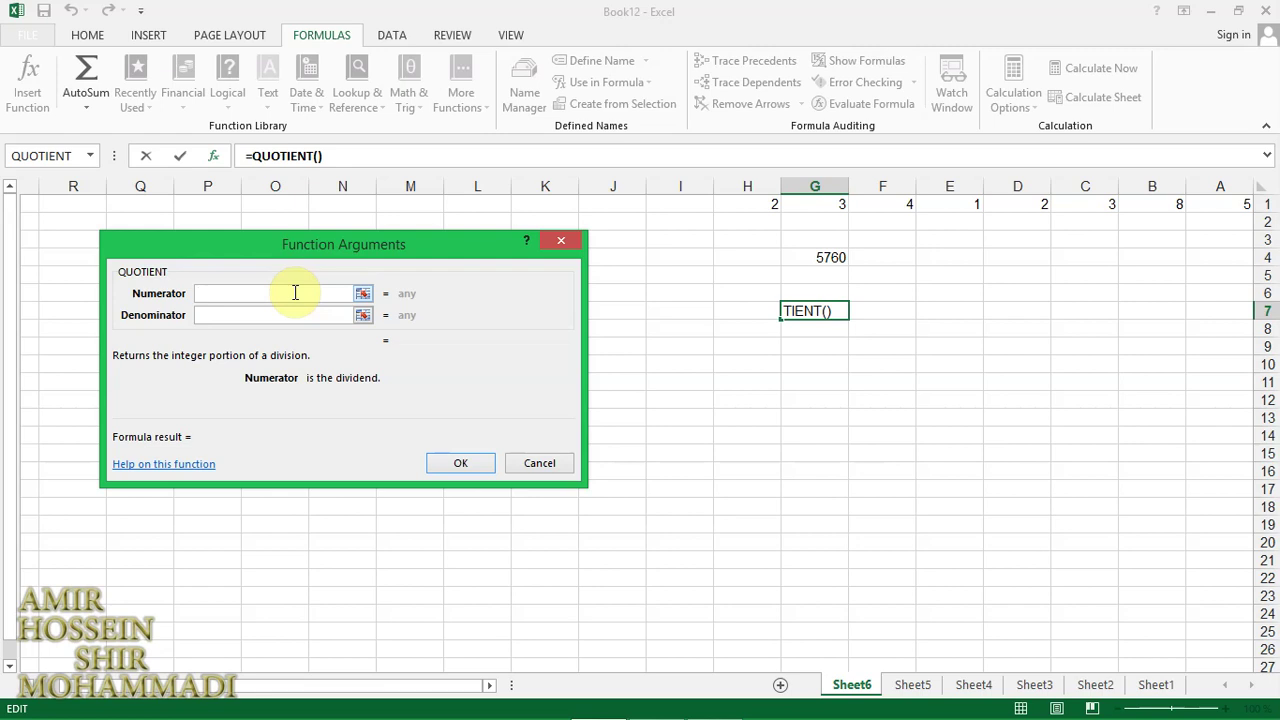
pyautogui.write('107')
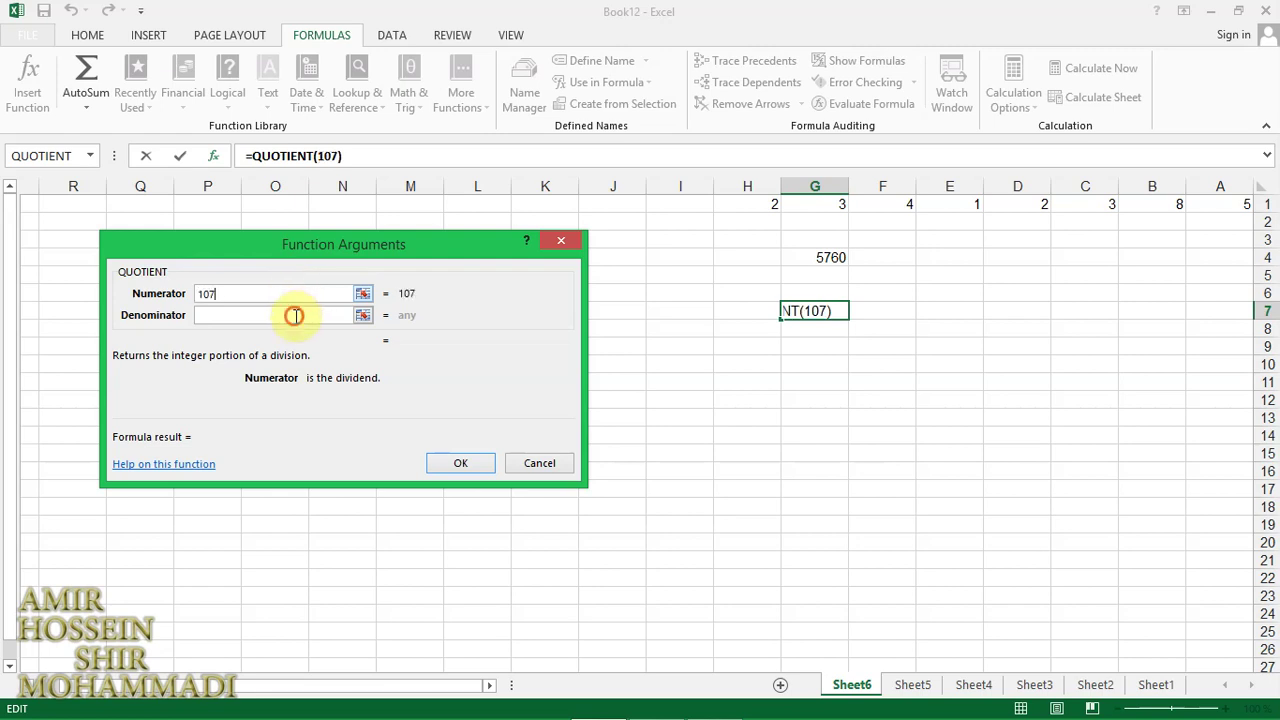
pyautogui.click(296, 315)
pyautogui.write('3')
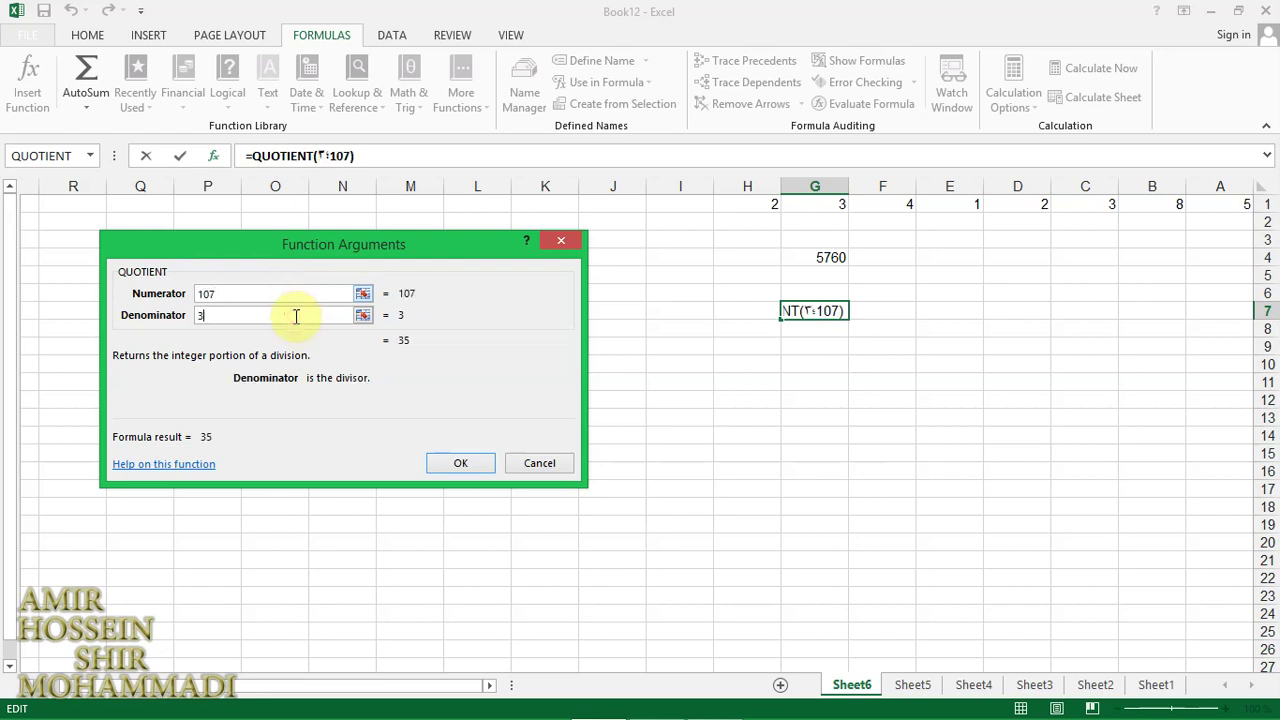
pyautogui.click(473, 465)
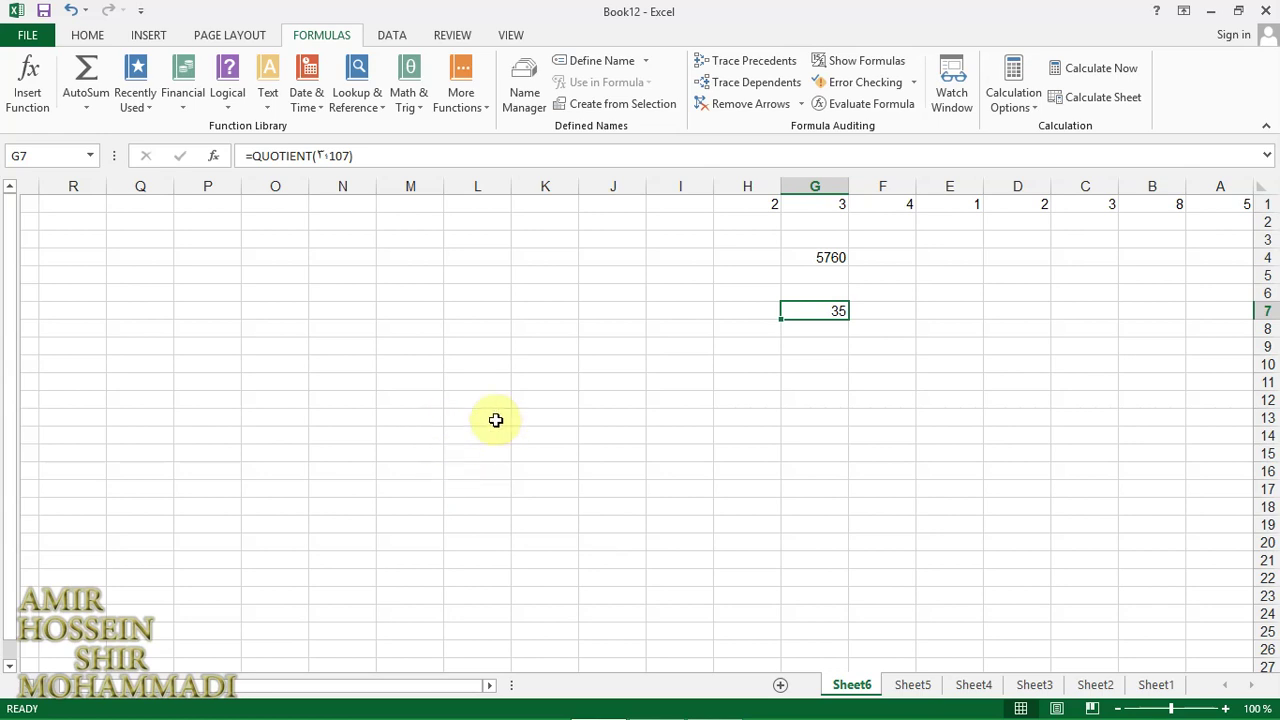
# Step: Find the RADIANS function and insert it in cell K11 with an angle of 270 degrees
pyautogui.click(570, 382)
pyautogui.click(36, 88)
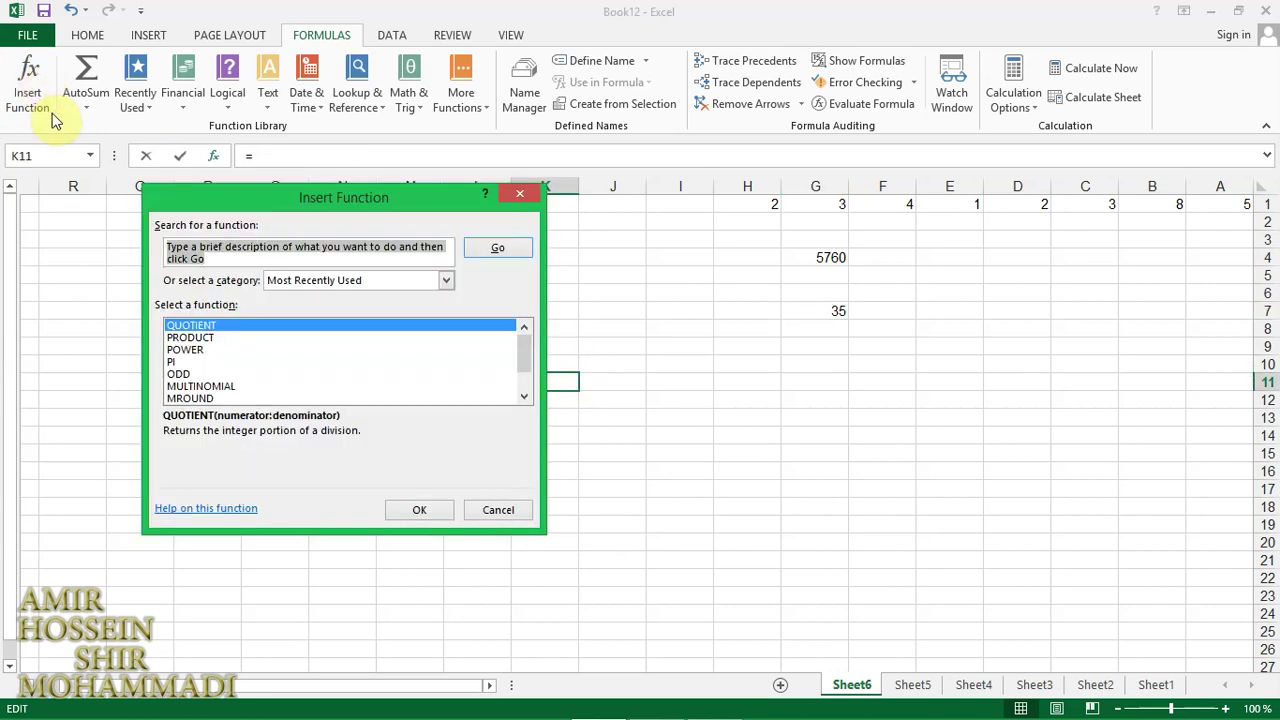
pyautogui.write('RADI')
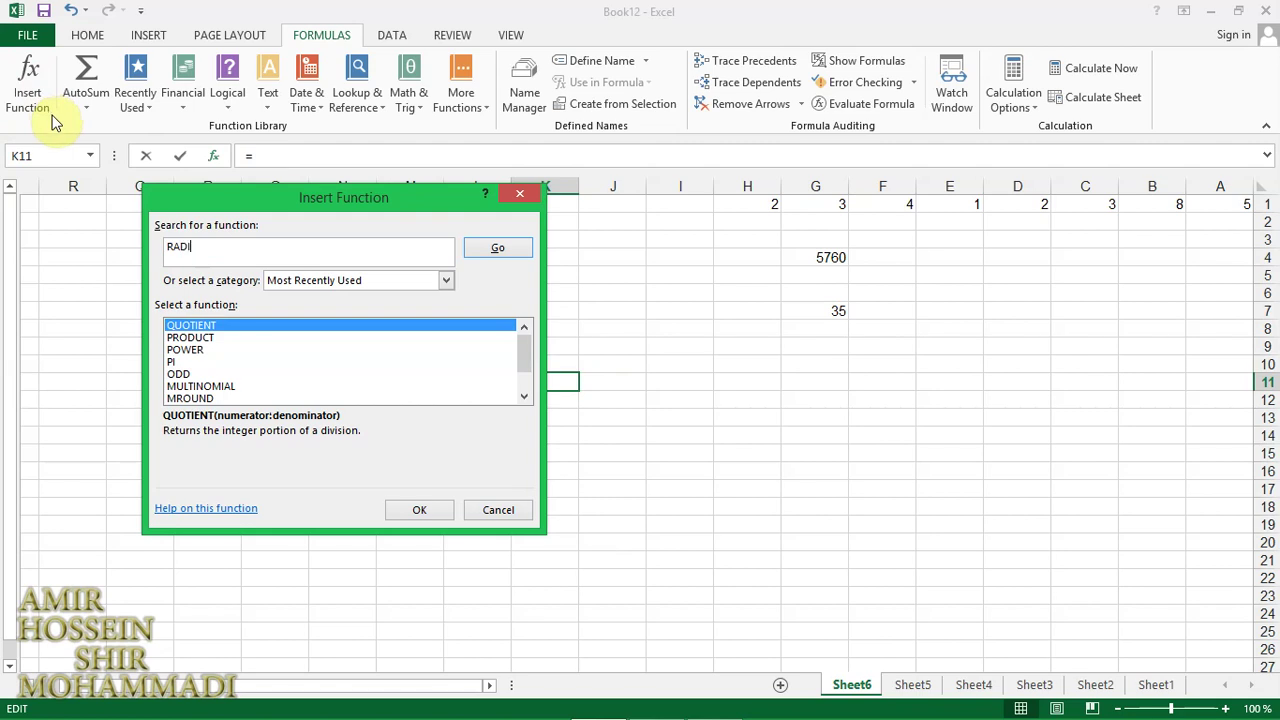
pyautogui.write('ANS')
pyautogui.press('Return')
pyautogui.press('Return')
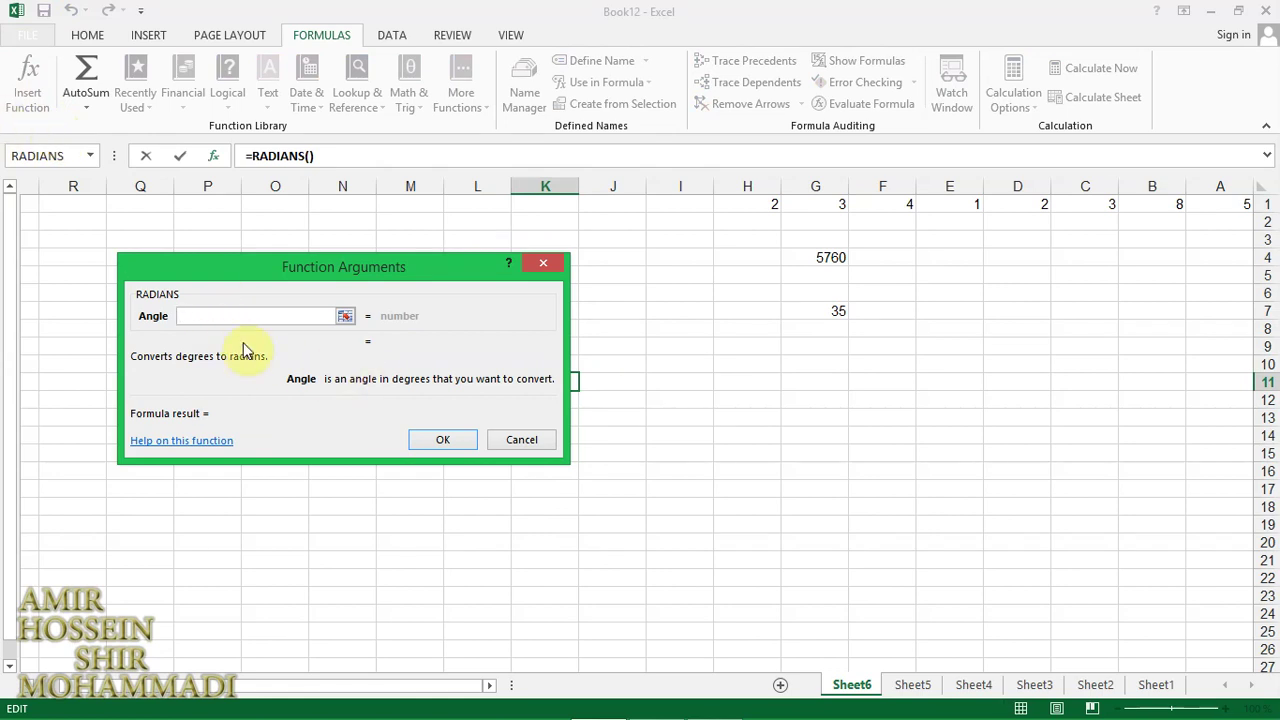
pyautogui.write('270')
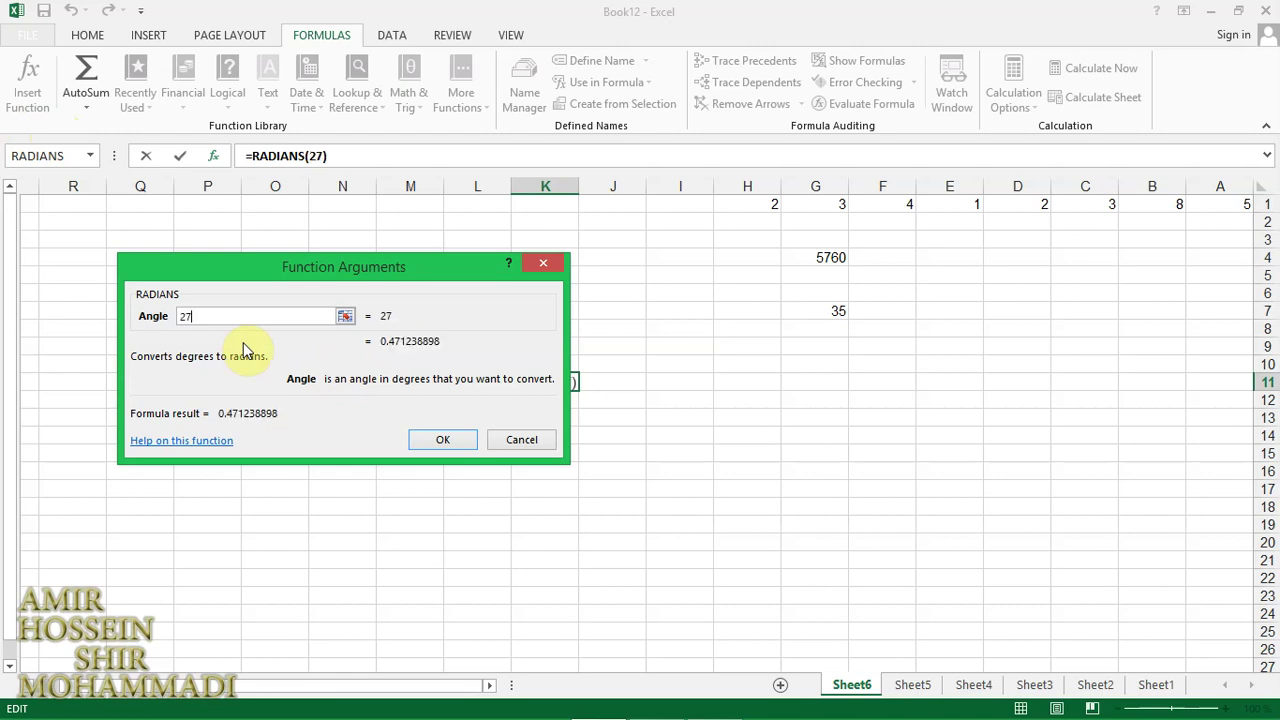
pyautogui.click(432, 438)
# Step: Find the RAND function and insert it in cell I6
pyautogui.click(671, 295)
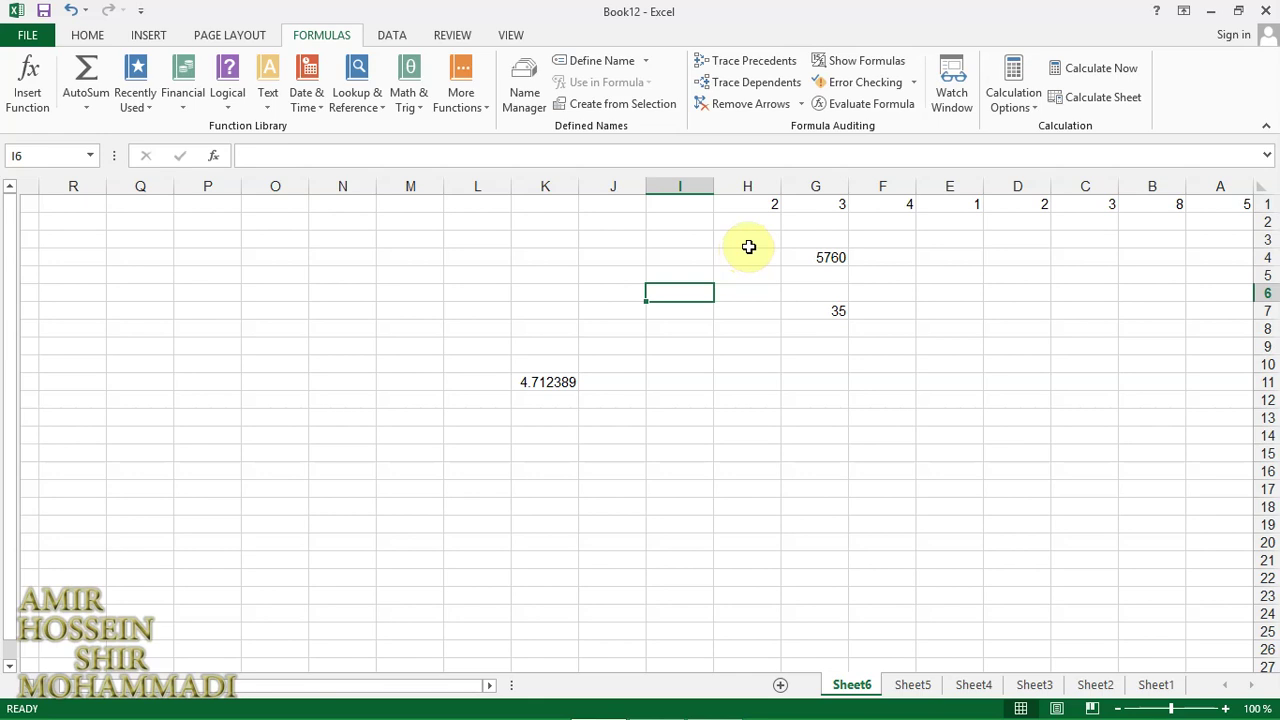
pyautogui.click(26, 96)
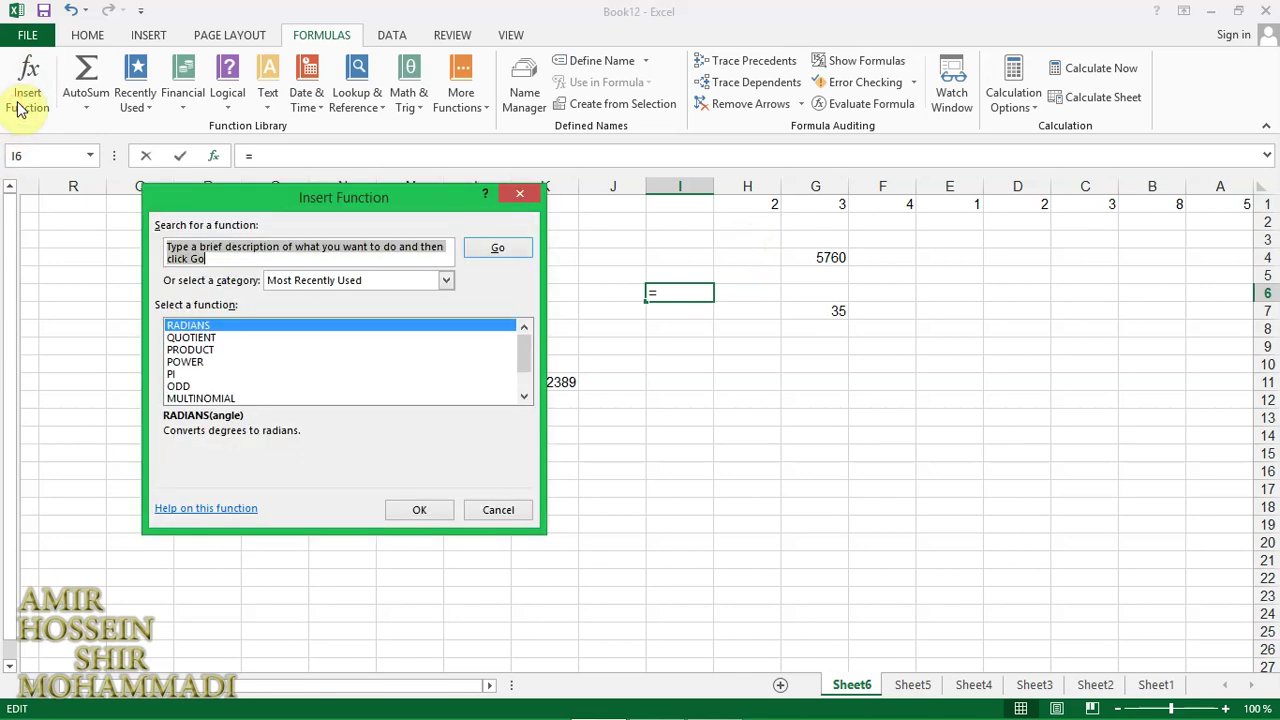
pyautogui.write('RAND')
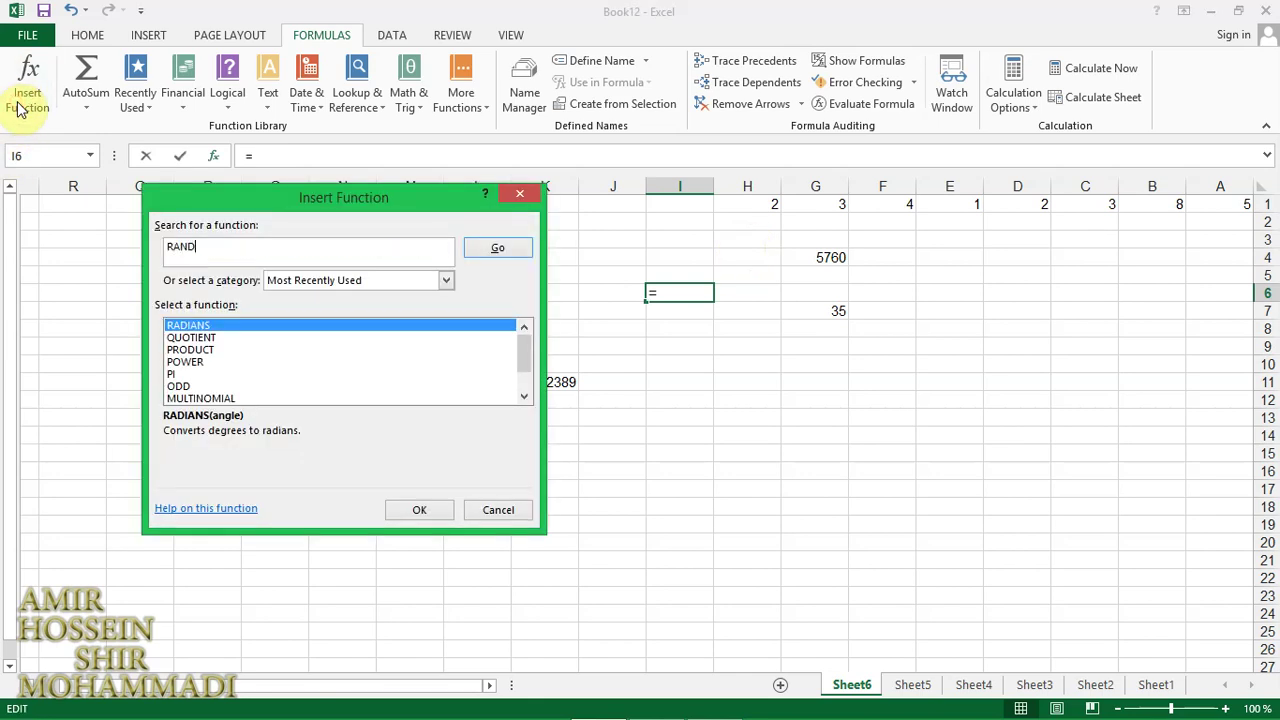
pyautogui.press('Return')
pyautogui.press('Return')
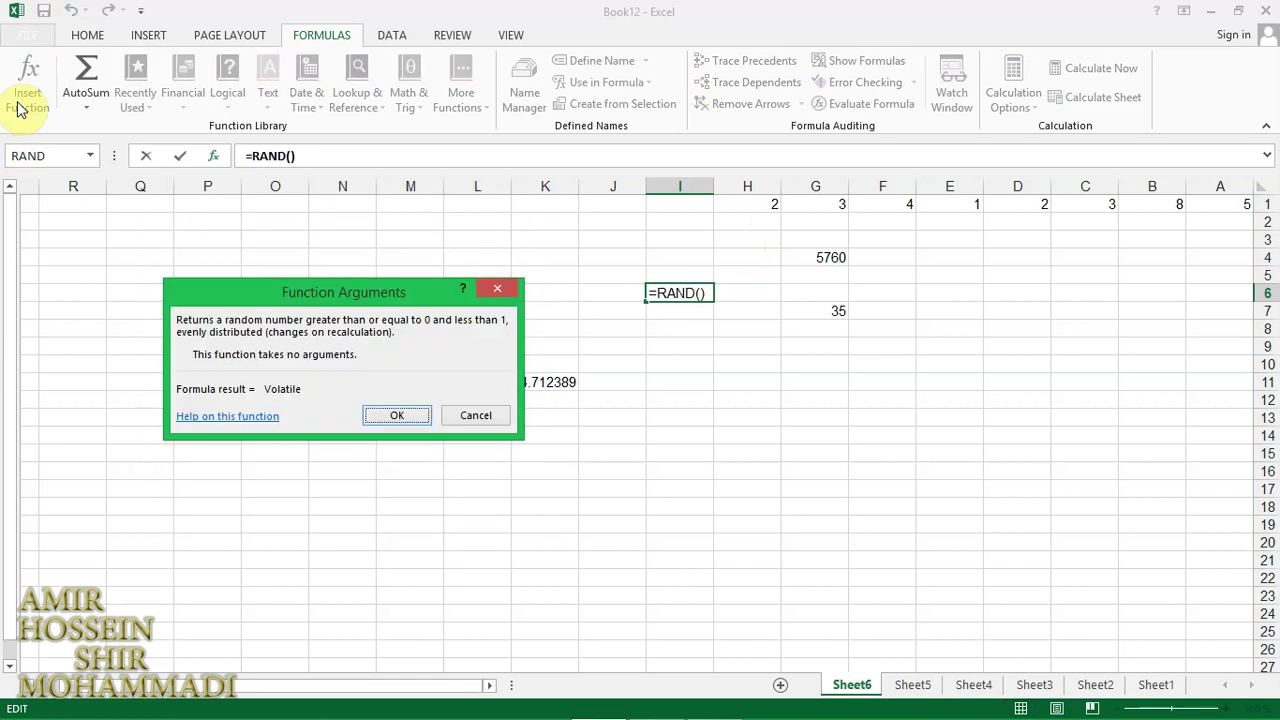
pyautogui.click(407, 416)
# Step: Find the RANDBETWEEN function and insert it in cell I10 with bottom value 2 and top value 10
pyautogui.click(680, 366)
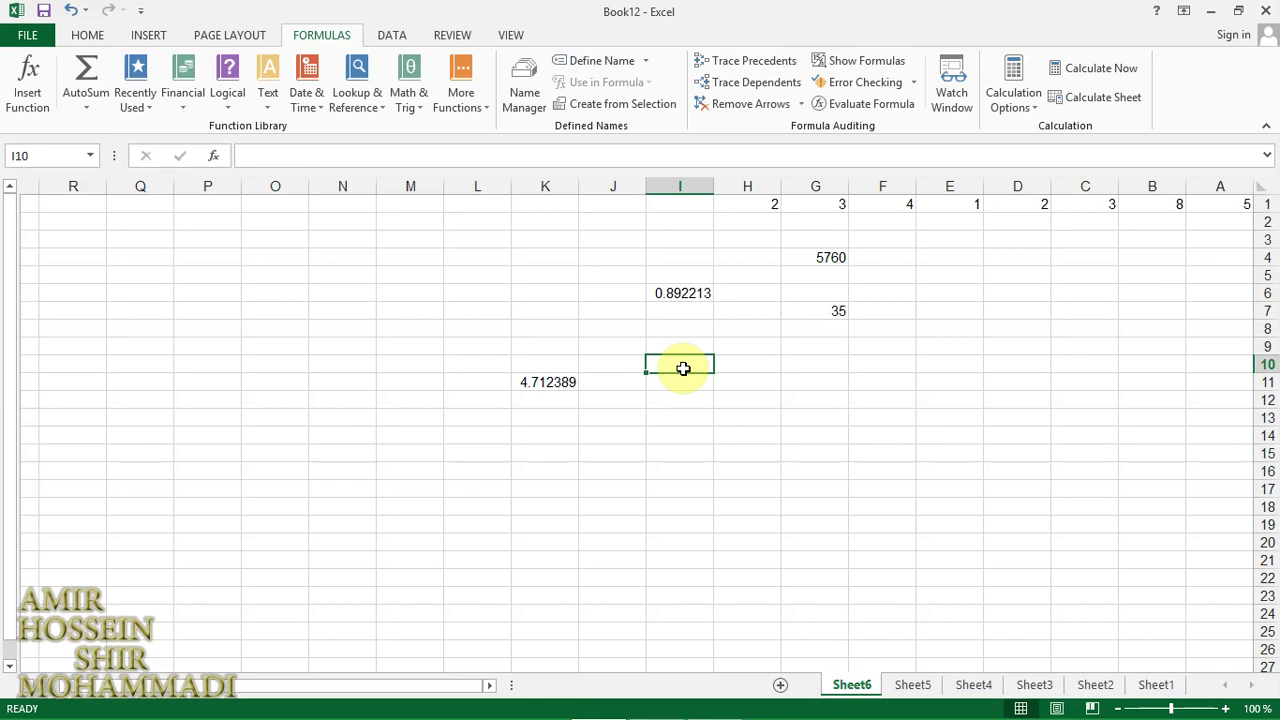
pyautogui.click(38, 92)
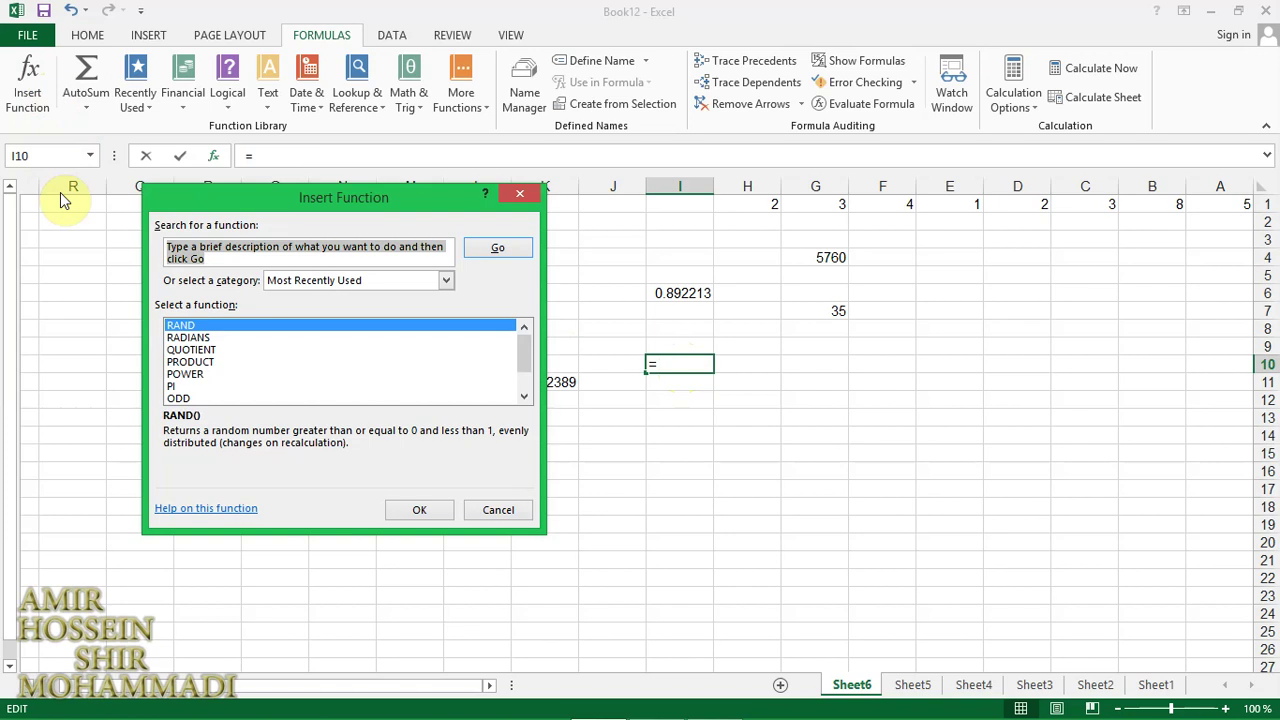
pyautogui.write('RAND')
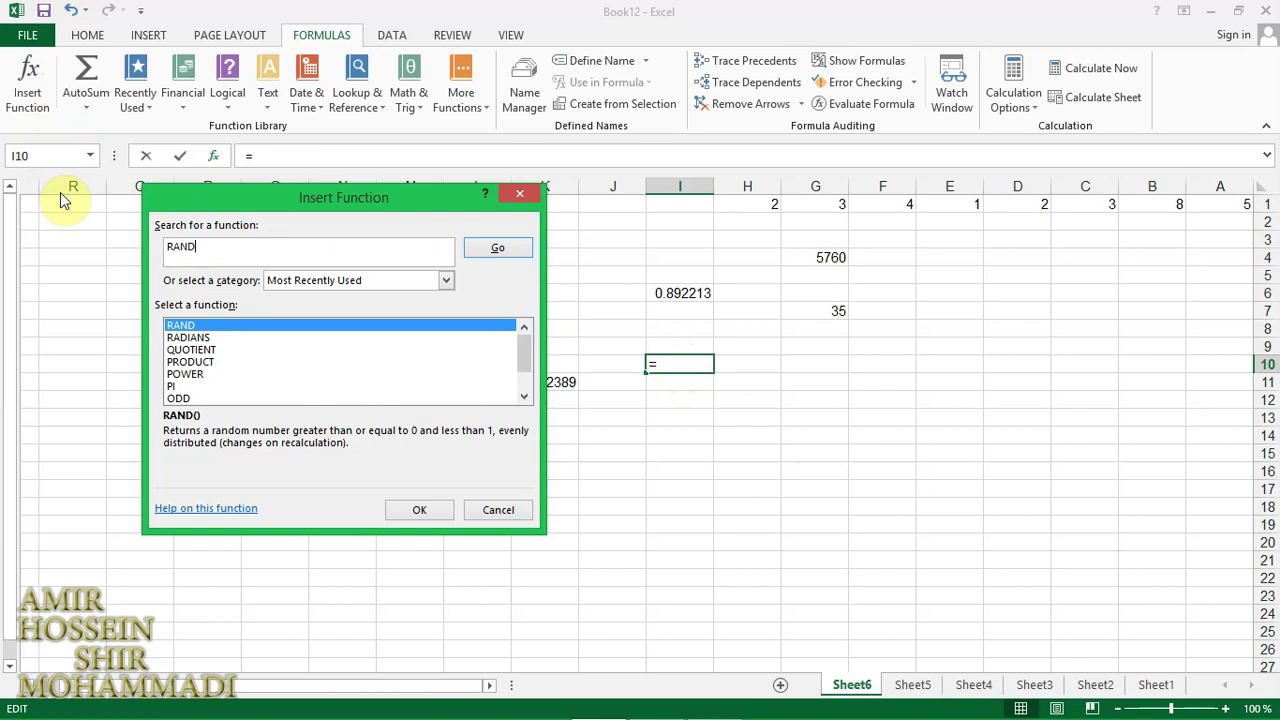
pyautogui.write('BETWEEN')
pyautogui.press('Return')
pyautogui.press('Return')
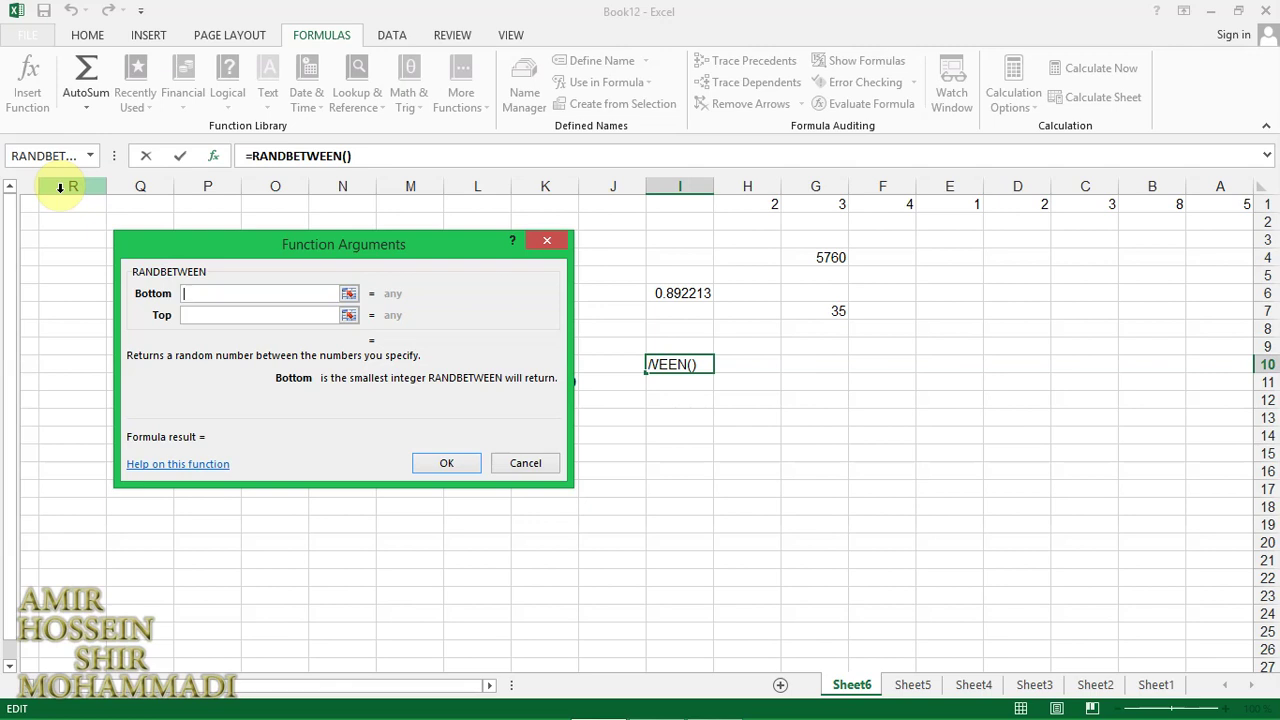
pyautogui.write('2')
pyautogui.click(192, 318)
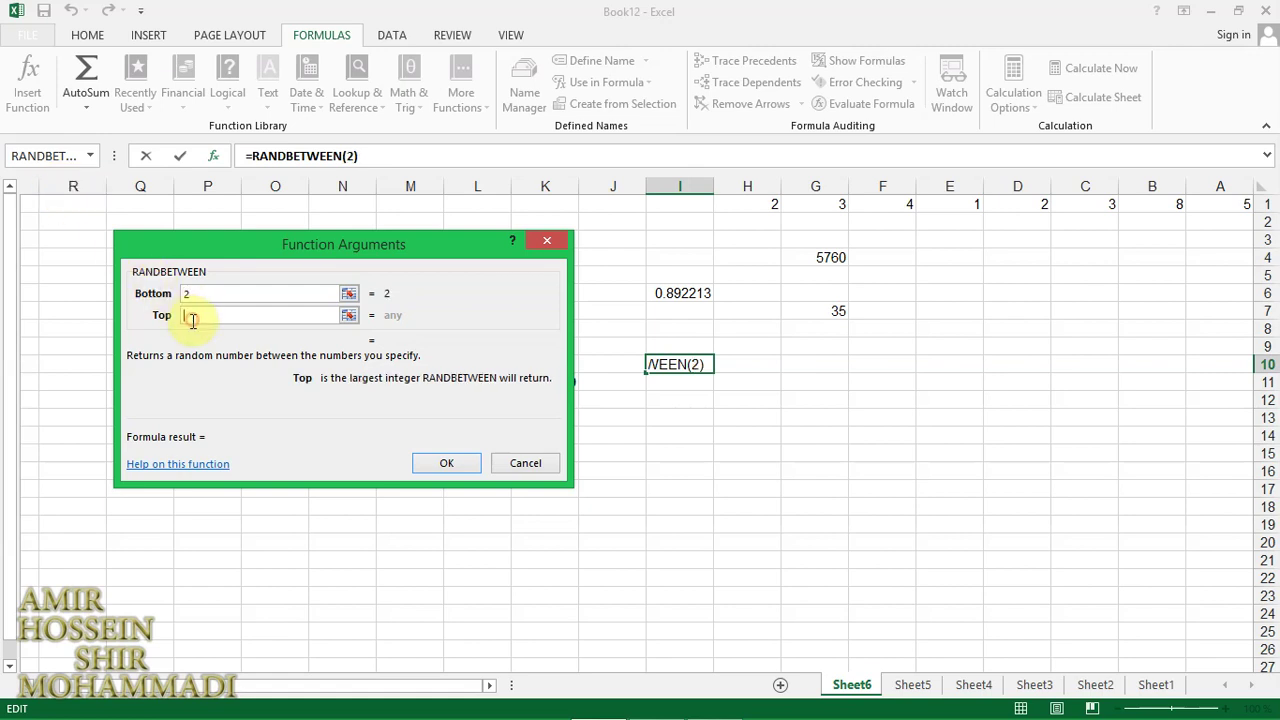
pyautogui.write('10')
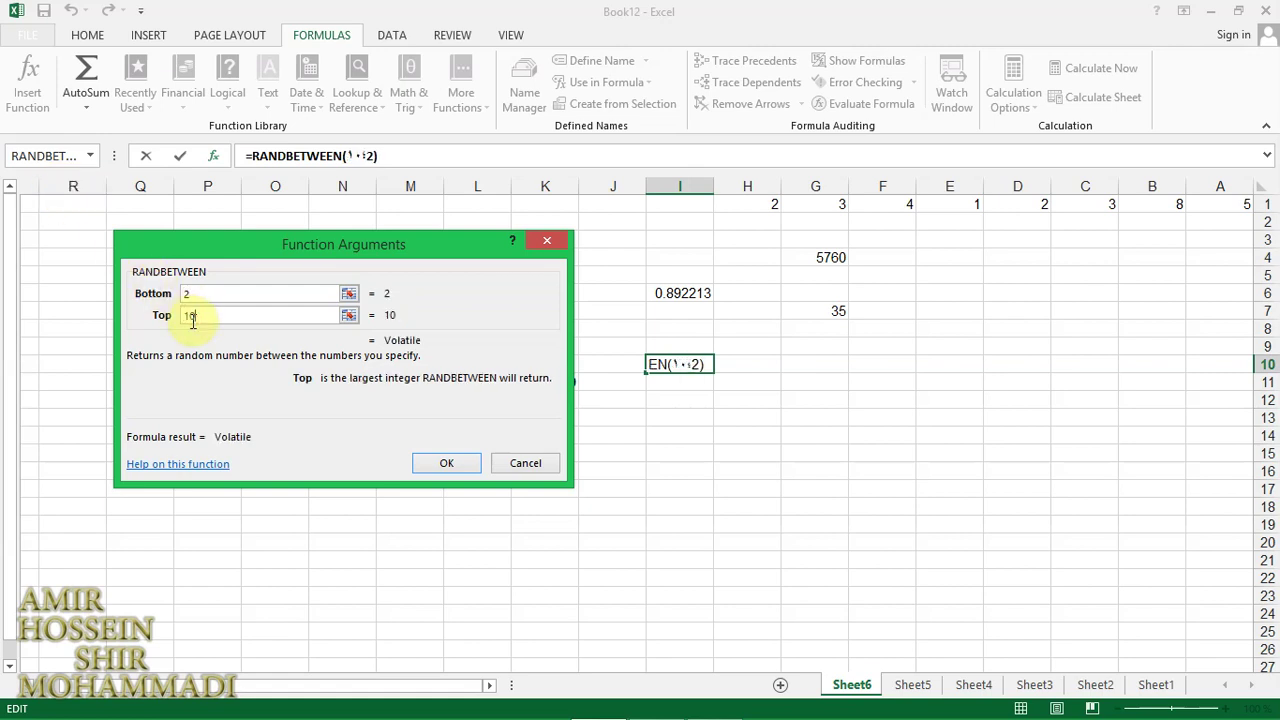
pyautogui.click(440, 467)
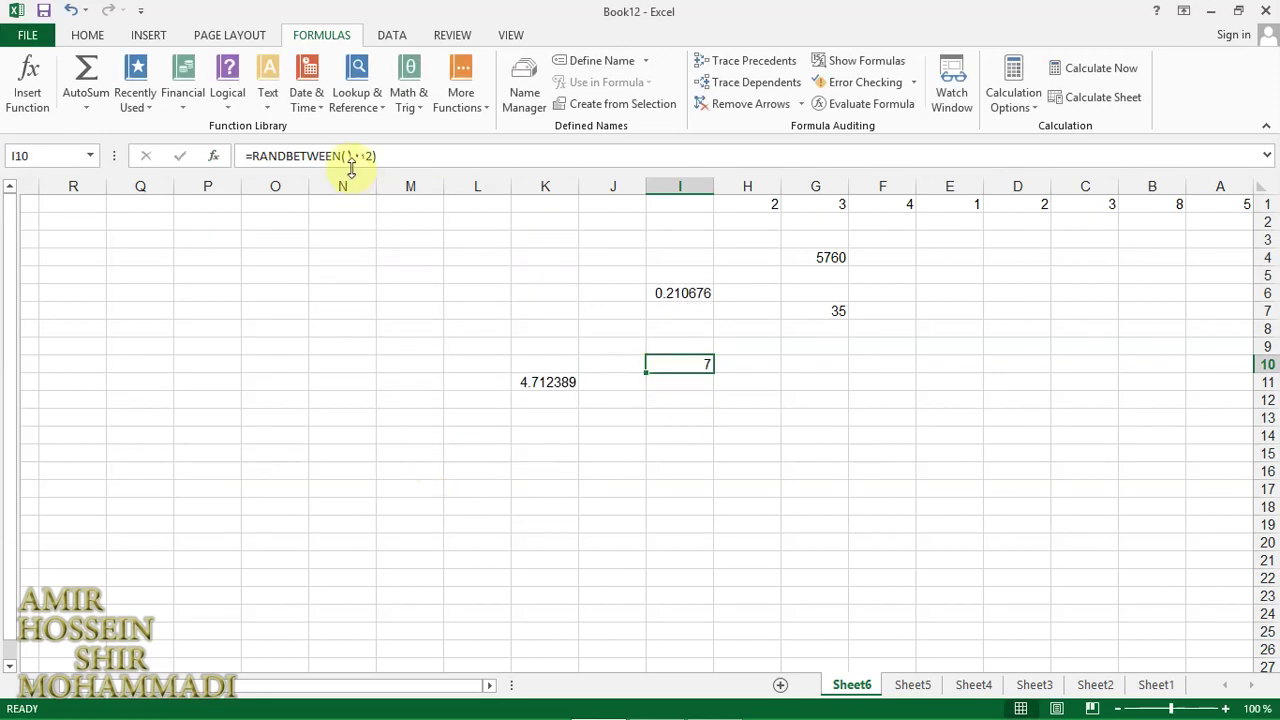
pyautogui.click(321, 158)
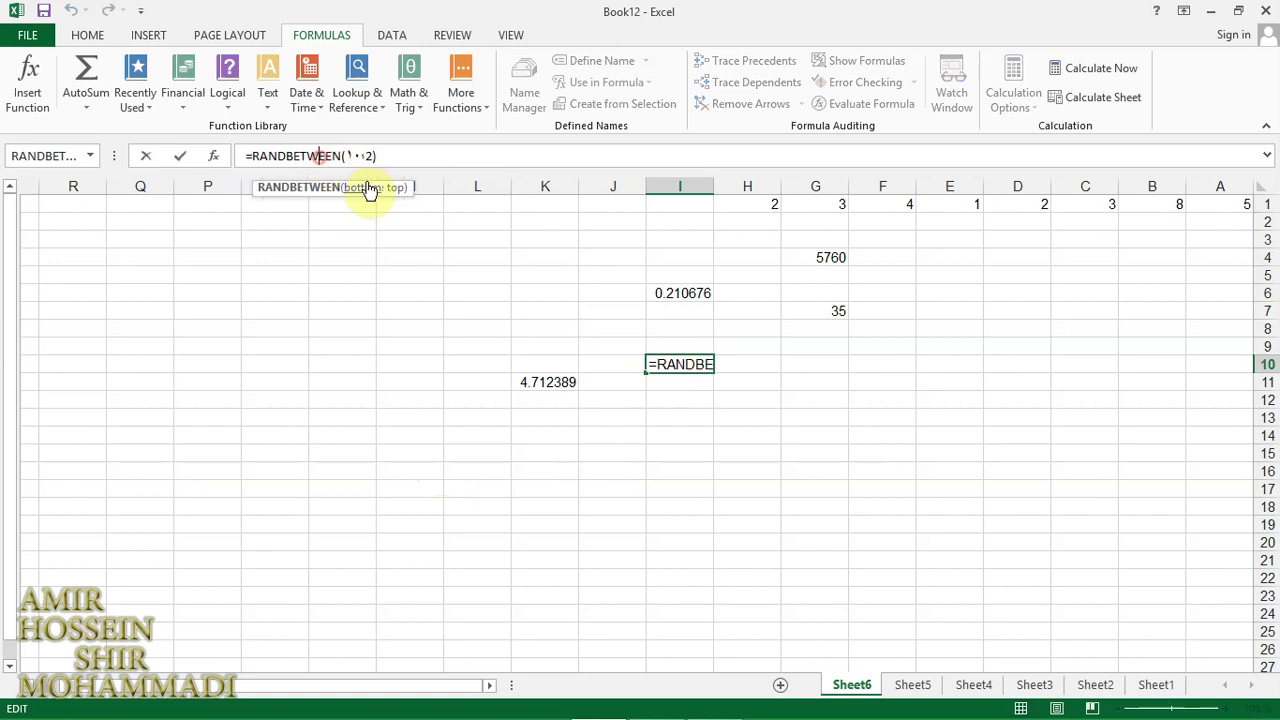
pyautogui.hotkey('ctrl', 'a')
pyautogui.write('9')
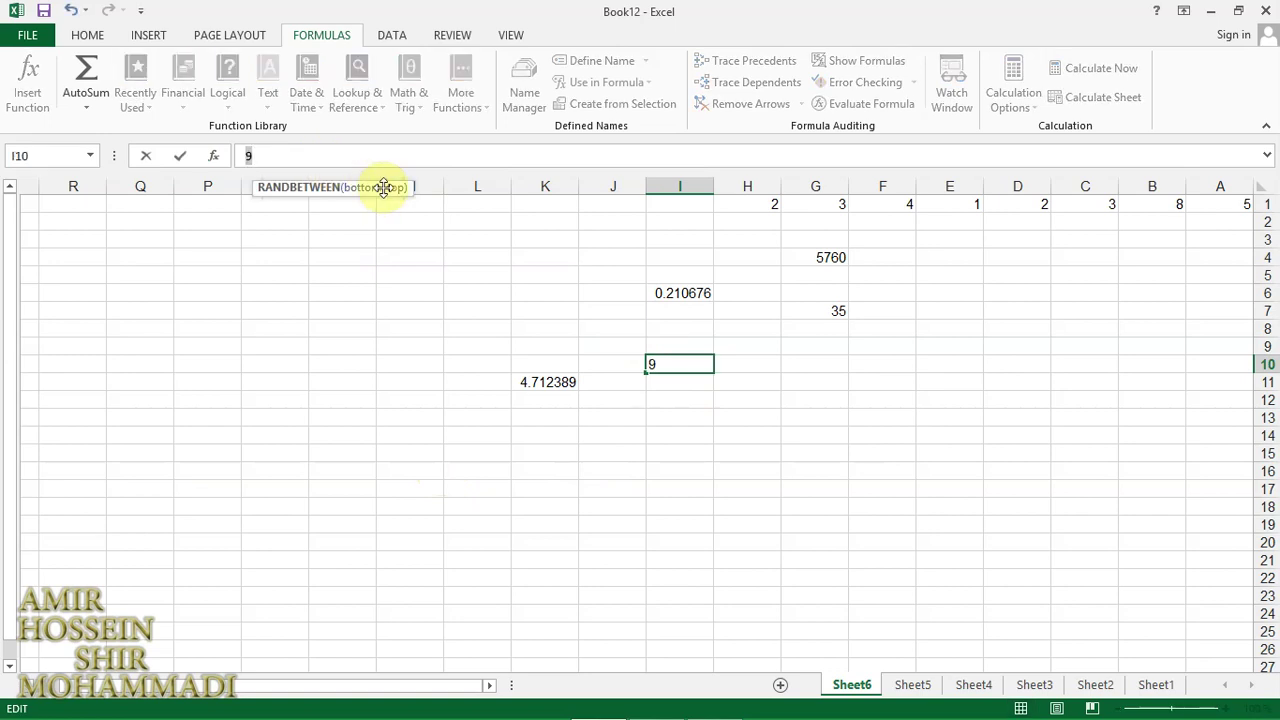
pyautogui.press('Escape')
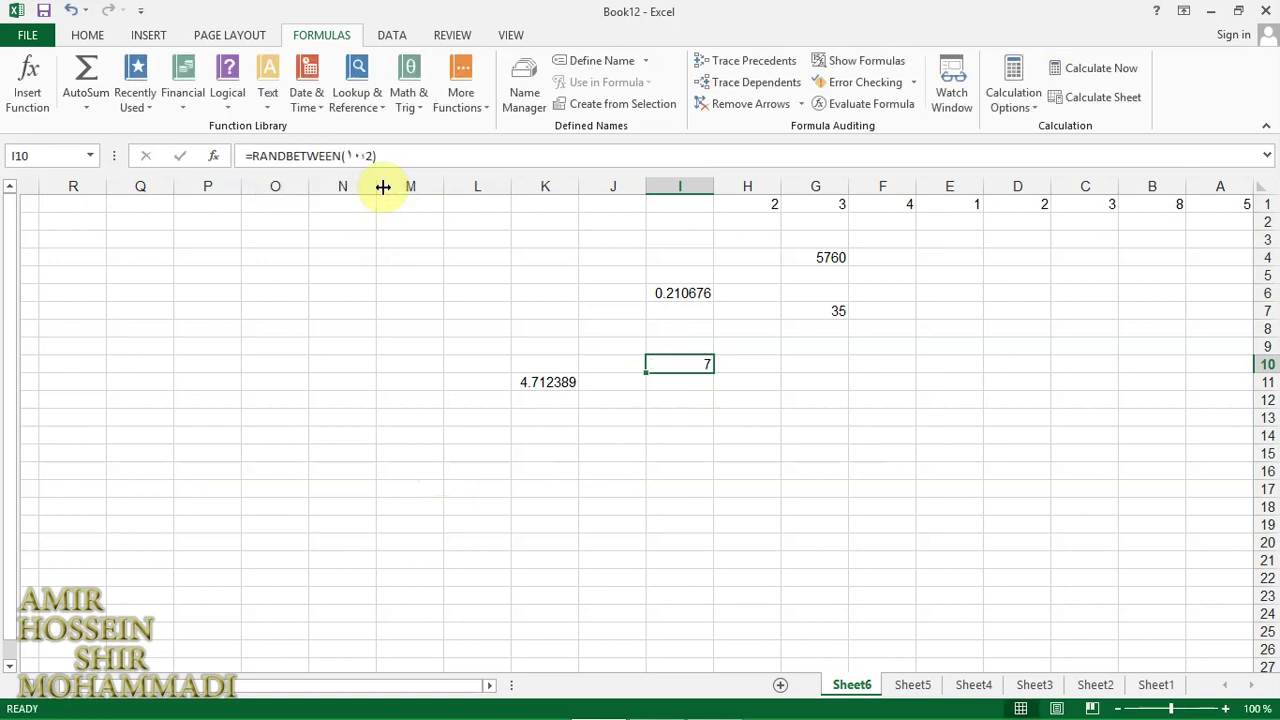
# Step: Evaluate the RANDBETWEEN formula in cell I10 in place and keep its result as a fixed value
pyautogui.click(320, 157)
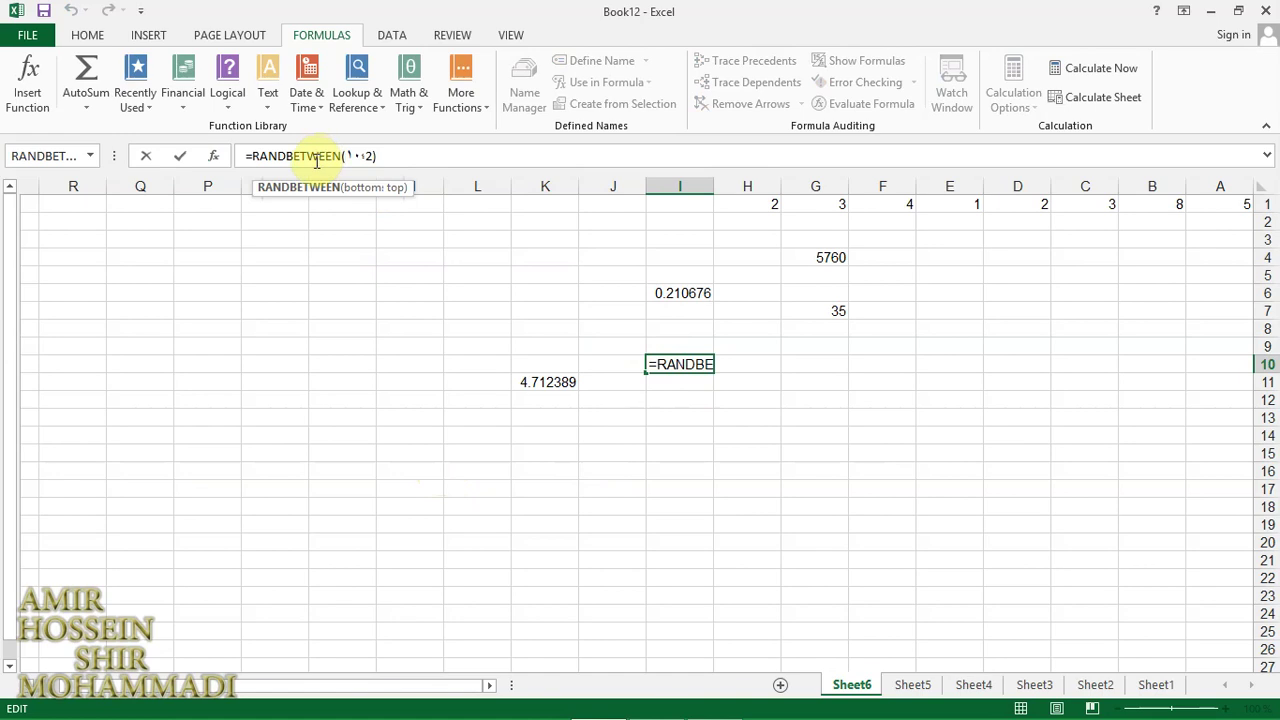
pyautogui.press('F9')
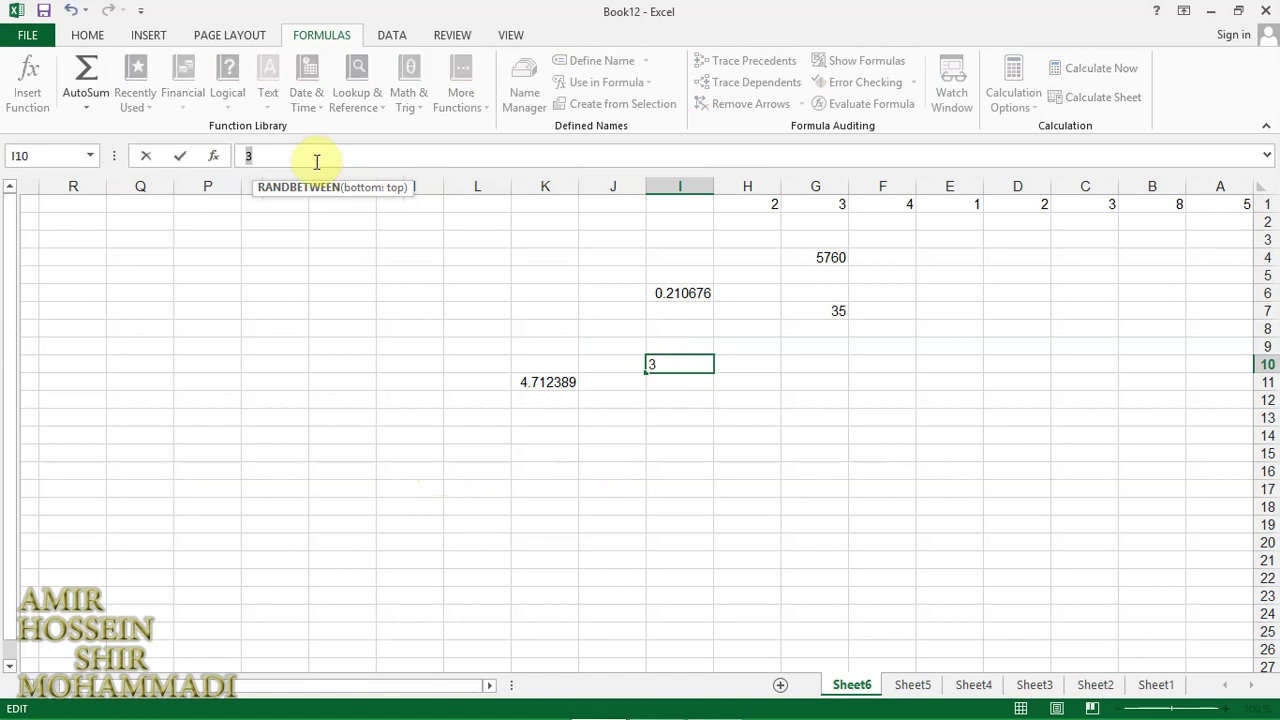
pyautogui.click(686, 369)
pyautogui.press('Return')
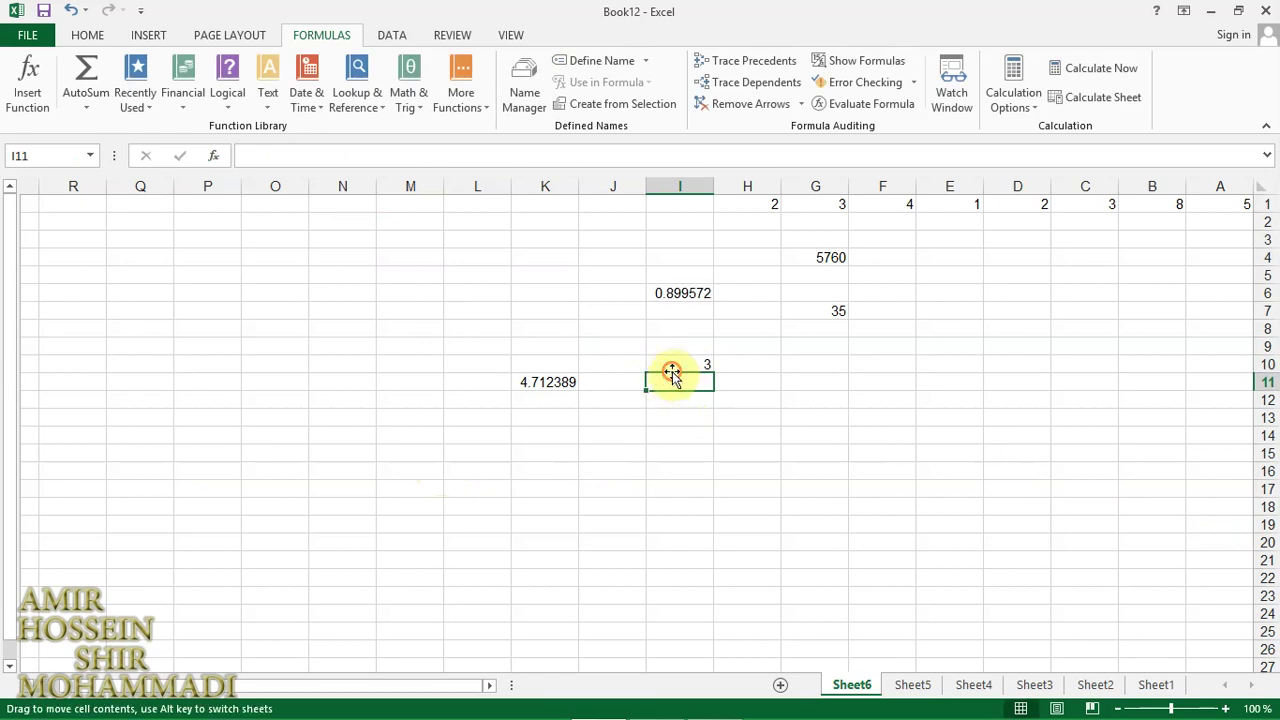